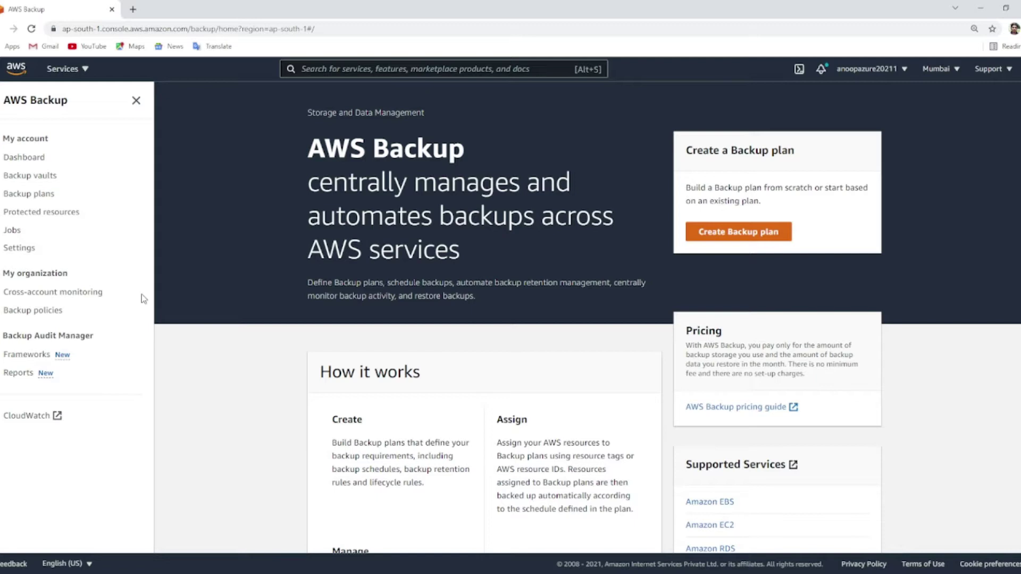
Create a backup vault named Aws-ec2vault that uses the (default) aws/backup encryption key
{"action": "left_click", "coordinate": [21, 177]}
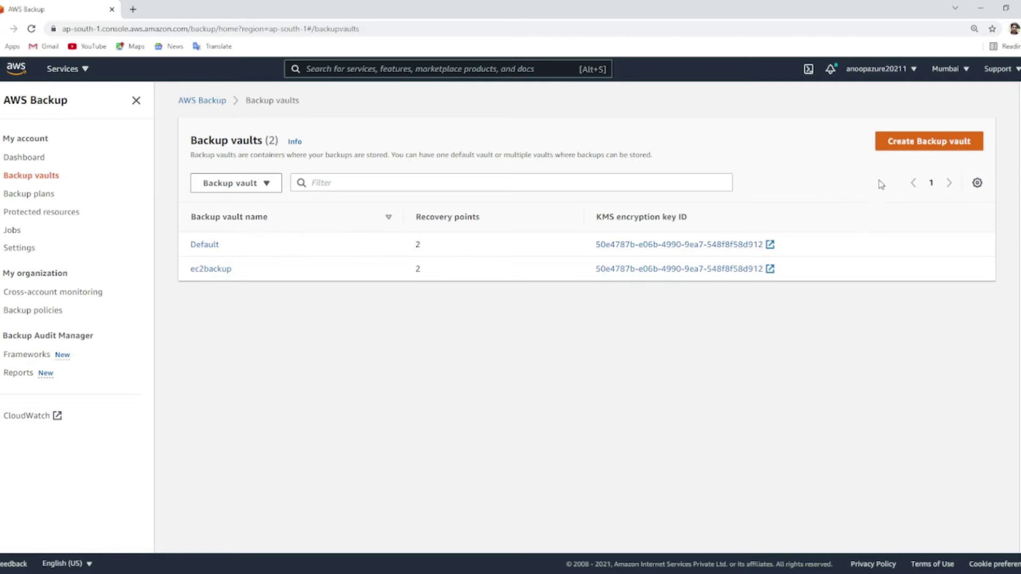
{"action": "left_click", "coordinate": [929, 153]}
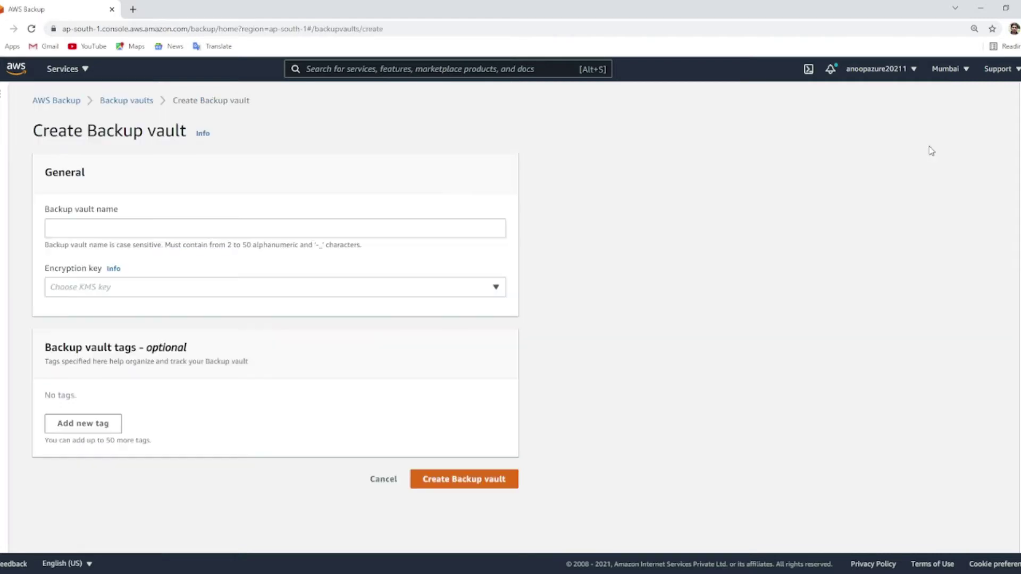
{"action": "left_click", "coordinate": [363, 232]}
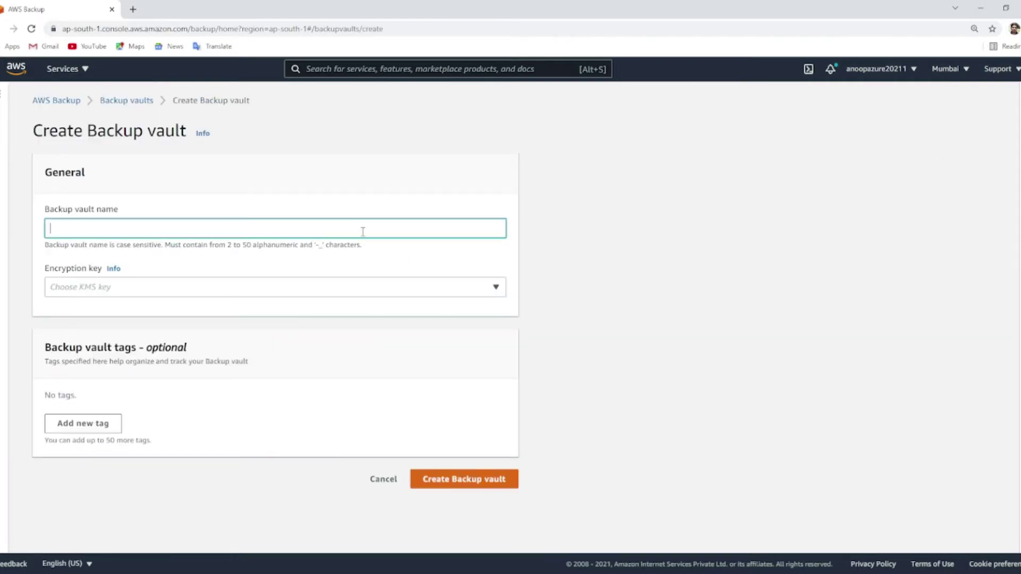
{"action": "type", "text": "Aws-ec2vault"}
{"action": "left_click", "coordinate": [343, 287]}
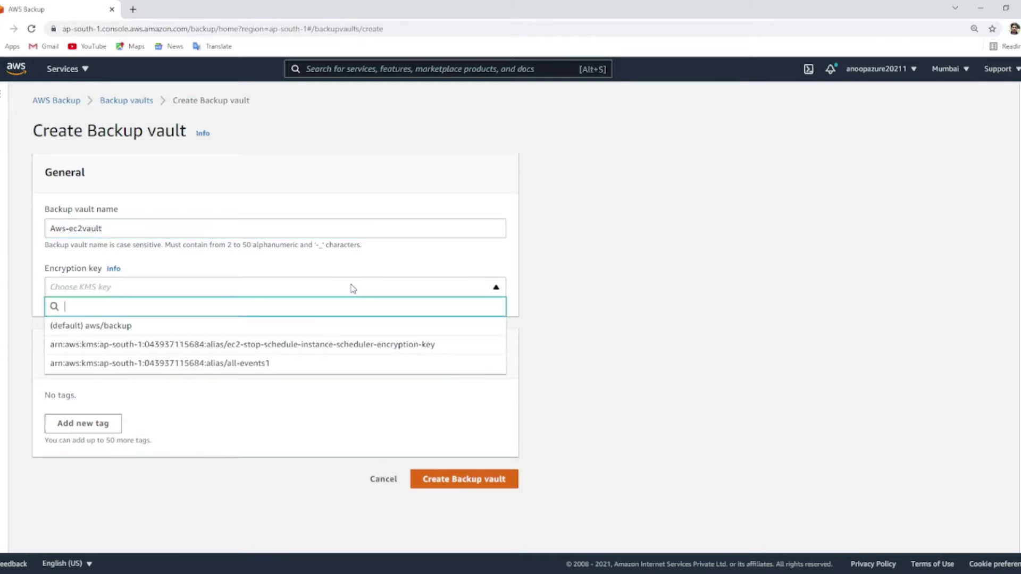
{"action": "left_click", "coordinate": [299, 327]}
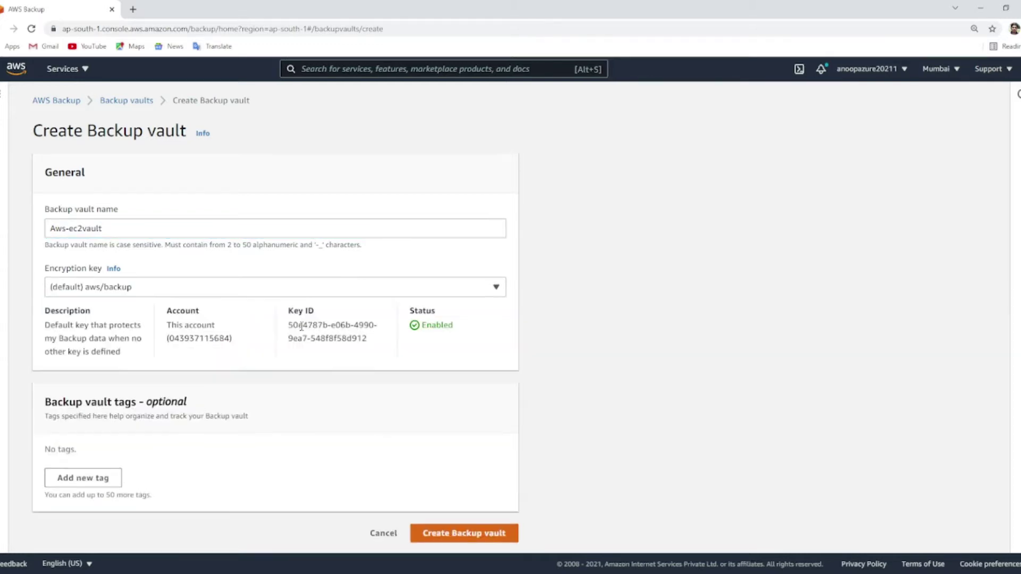
{"action": "left_click", "coordinate": [463, 542]}
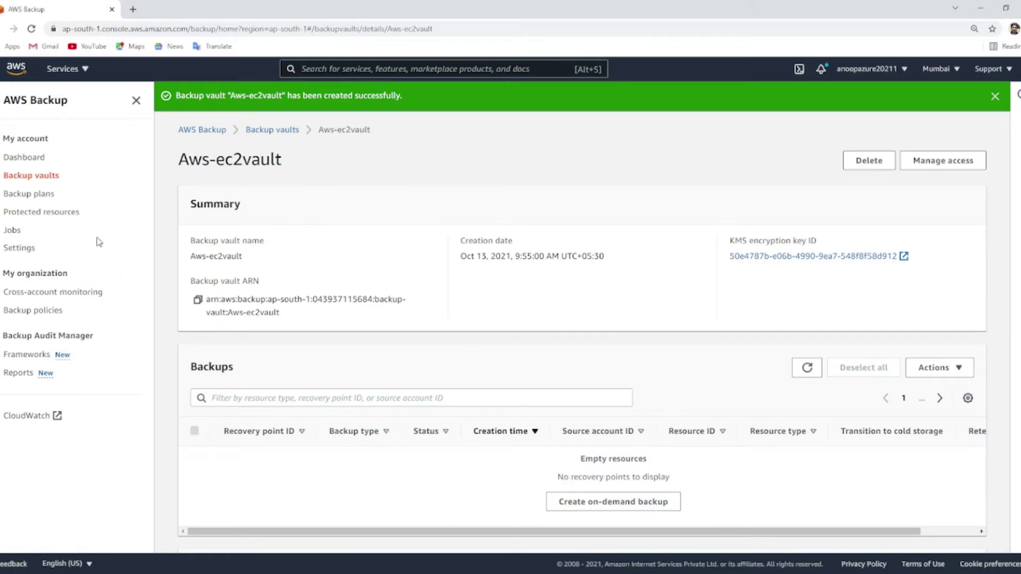
Start a new backup plan built from scratch and name it Daily-backup
{"action": "left_click", "coordinate": [29, 195]}
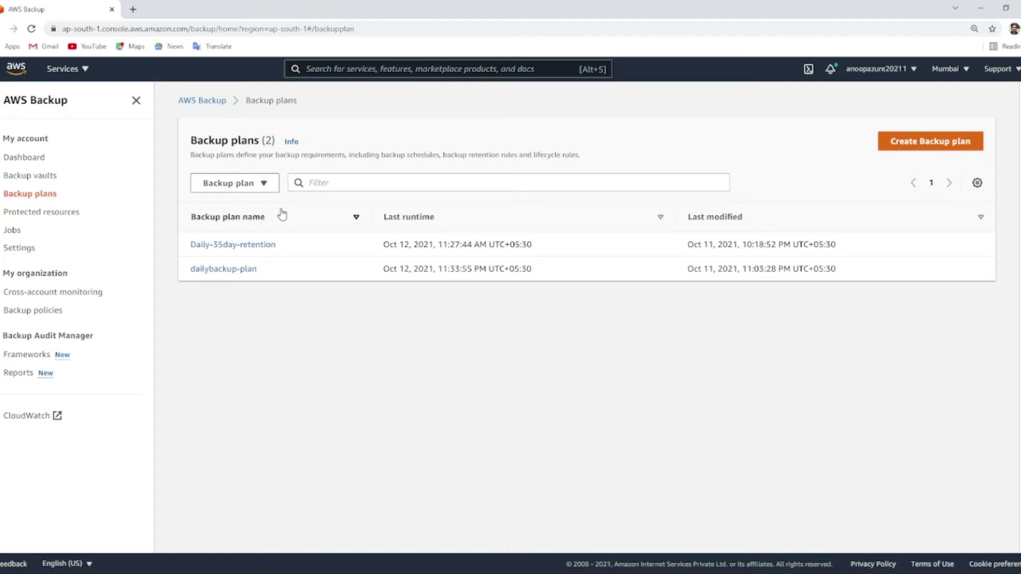
{"action": "left_click", "coordinate": [931, 142]}
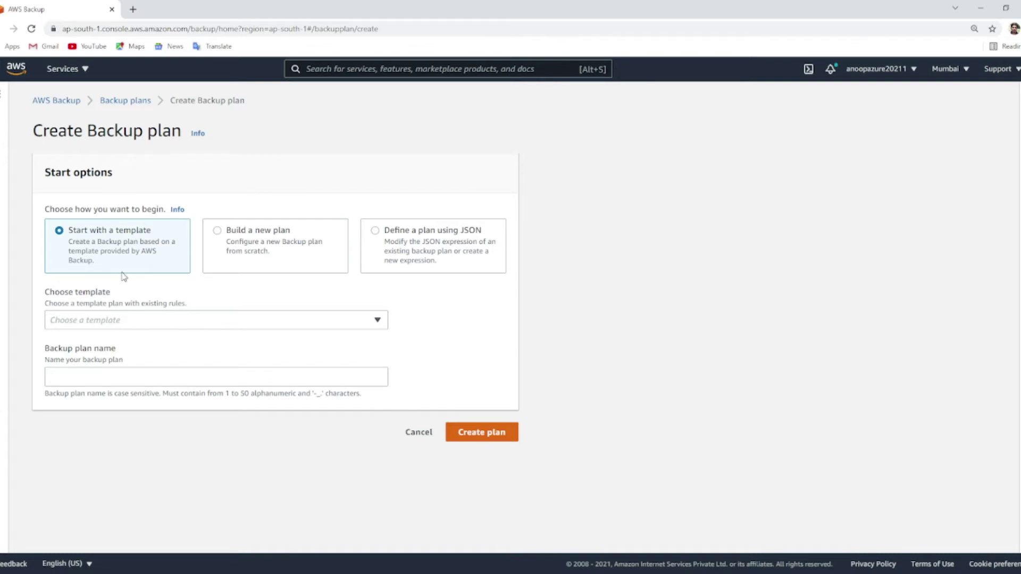
{"action": "left_click", "coordinate": [167, 321]}
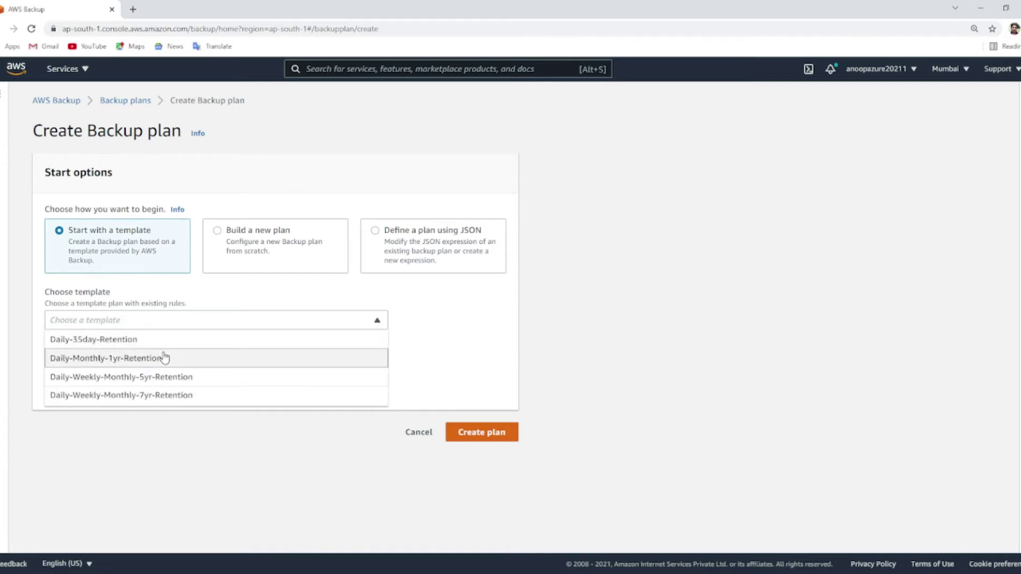
{"action": "left_click", "coordinate": [218, 234]}
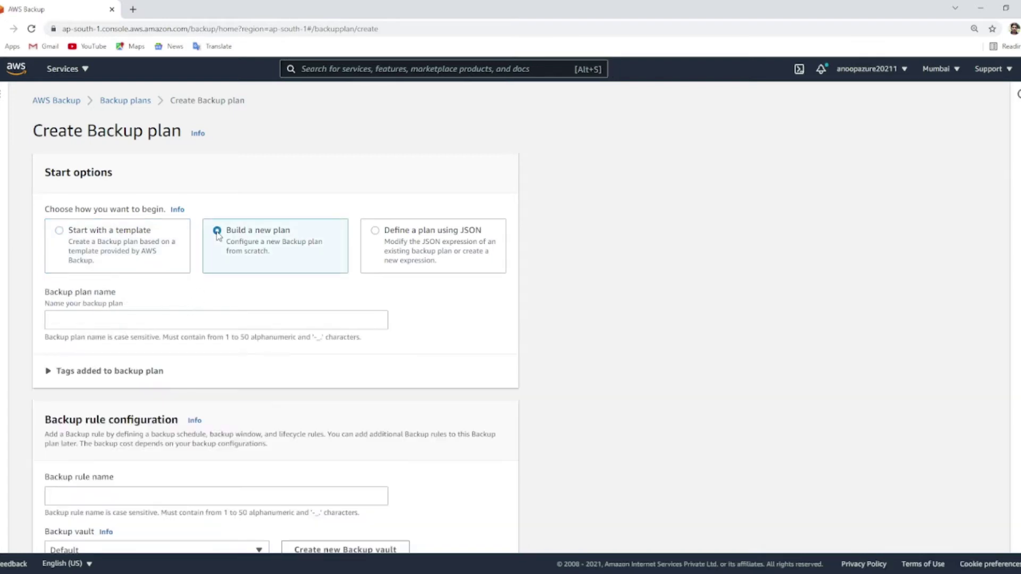
{"action": "left_click", "coordinate": [168, 324]}
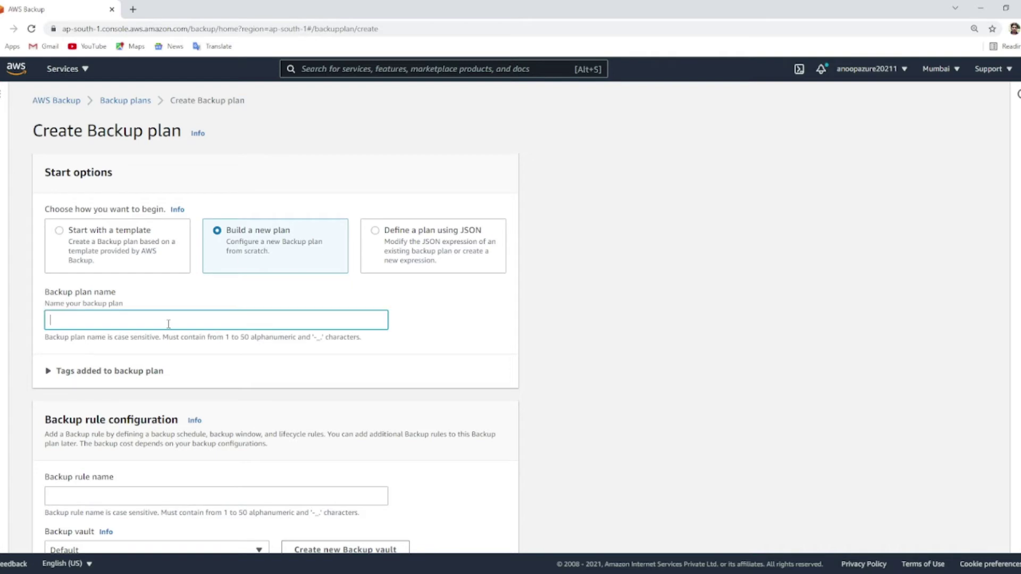
{"action": "type", "text": "Daily "}
{"action": "type", "text": "backup"}
Name the backup rule Dailybackup-rulle and choose Aws-ec2vault as its backup vault
{"action": "scroll", "coordinate": [302, 356], "scroll_direction": "down", "scroll_amount": 2}
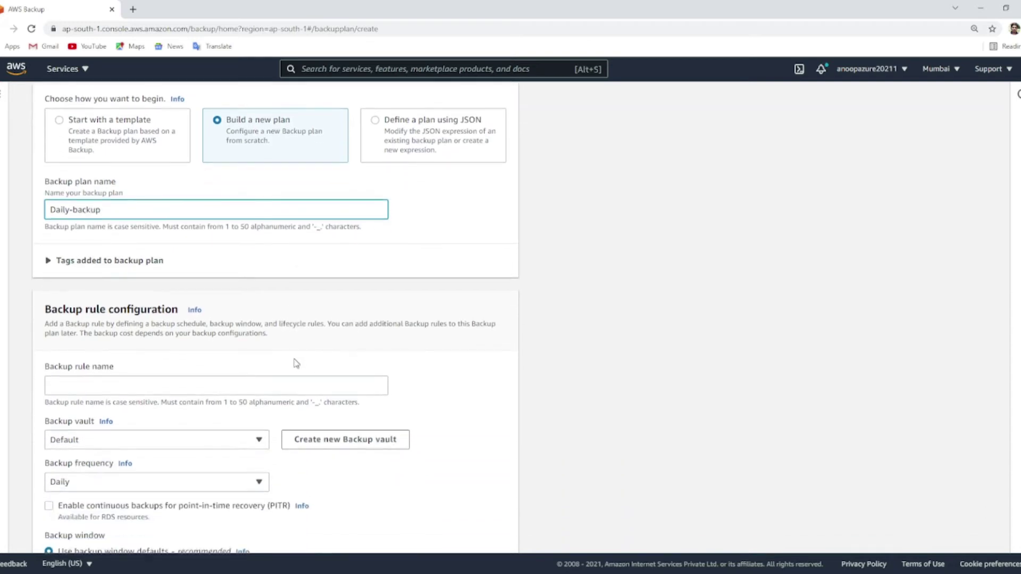
{"action": "scroll", "coordinate": [387, 356], "scroll_direction": "down", "scroll_amount": 2}
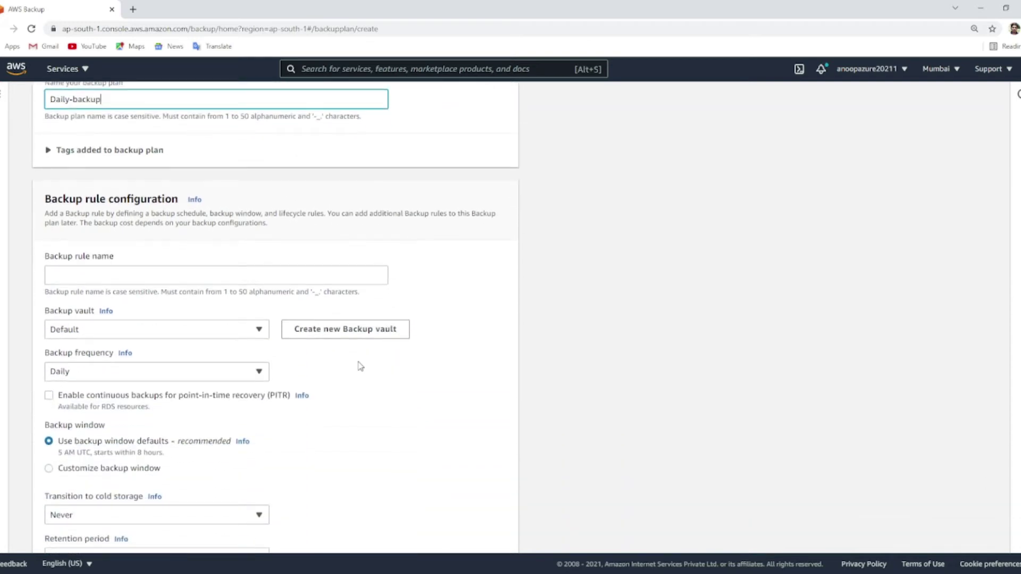
{"action": "left_click", "coordinate": [174, 276]}
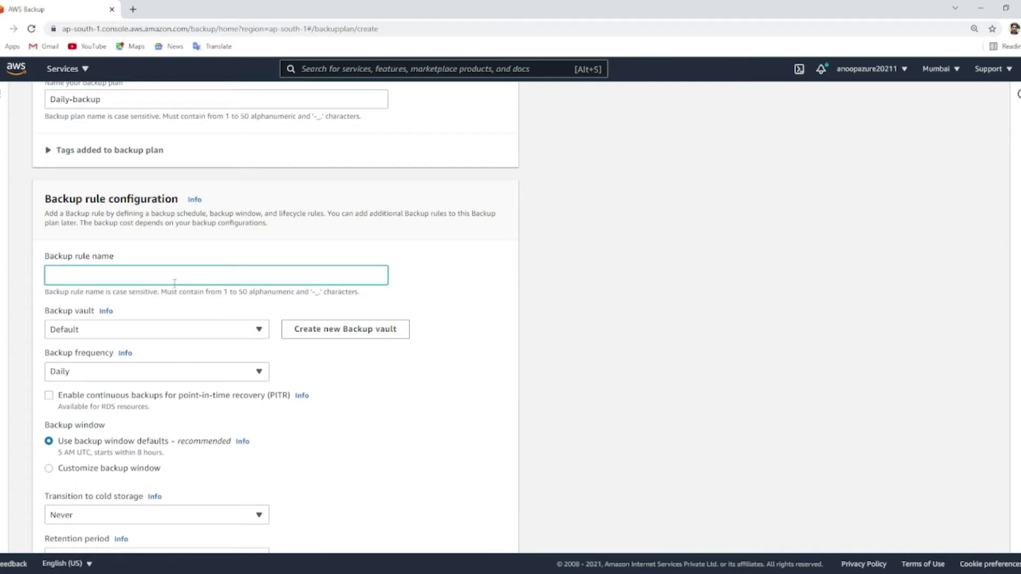
{"action": "type", "text": "Dailybackup-rulle"}
{"action": "left_click", "coordinate": [230, 335]}
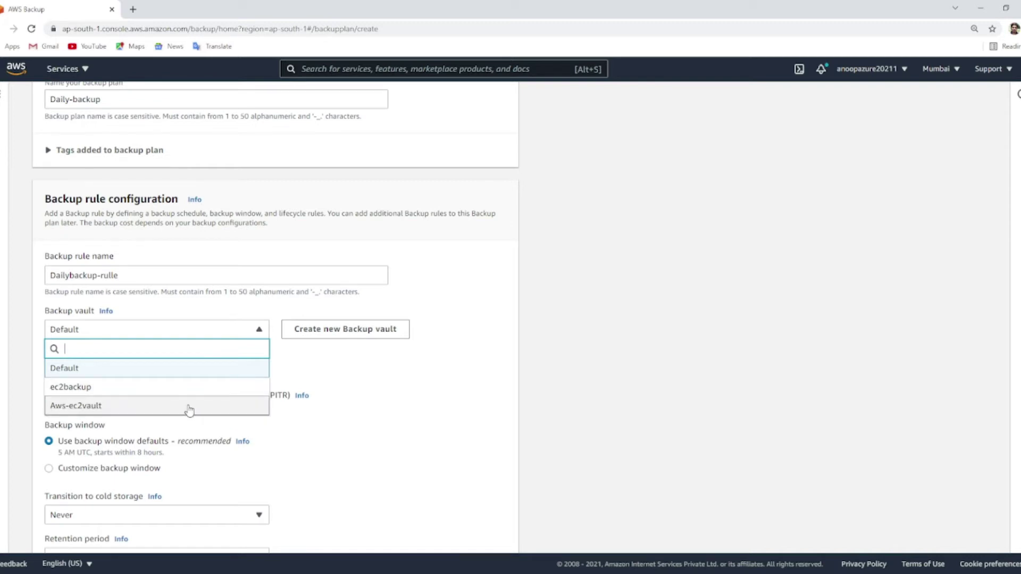
{"action": "left_click", "coordinate": [190, 409]}
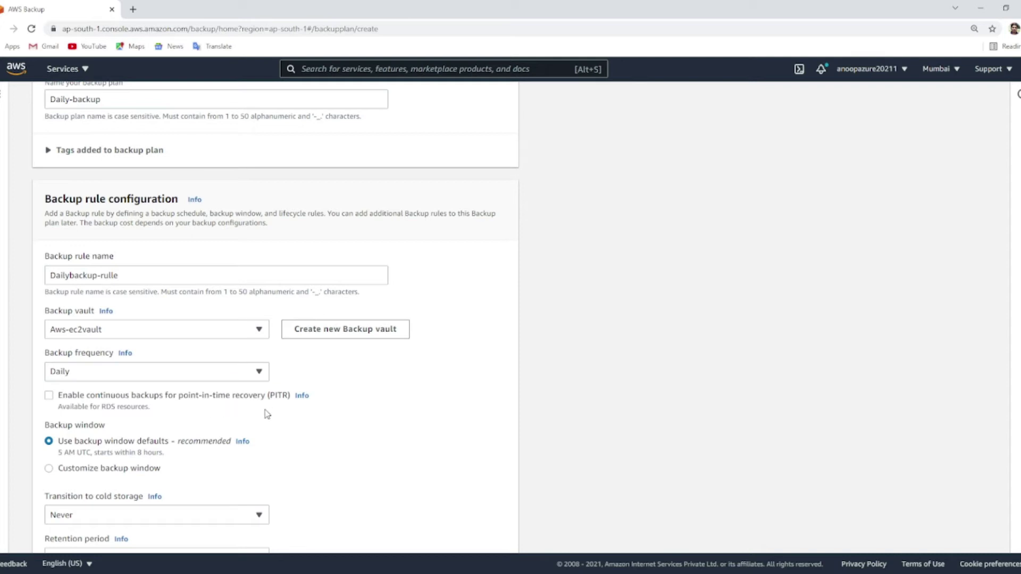
Select Daily as the backup frequency of the rule
{"action": "scroll", "coordinate": [350, 380], "scroll_direction": "down", "scroll_amount": 1}
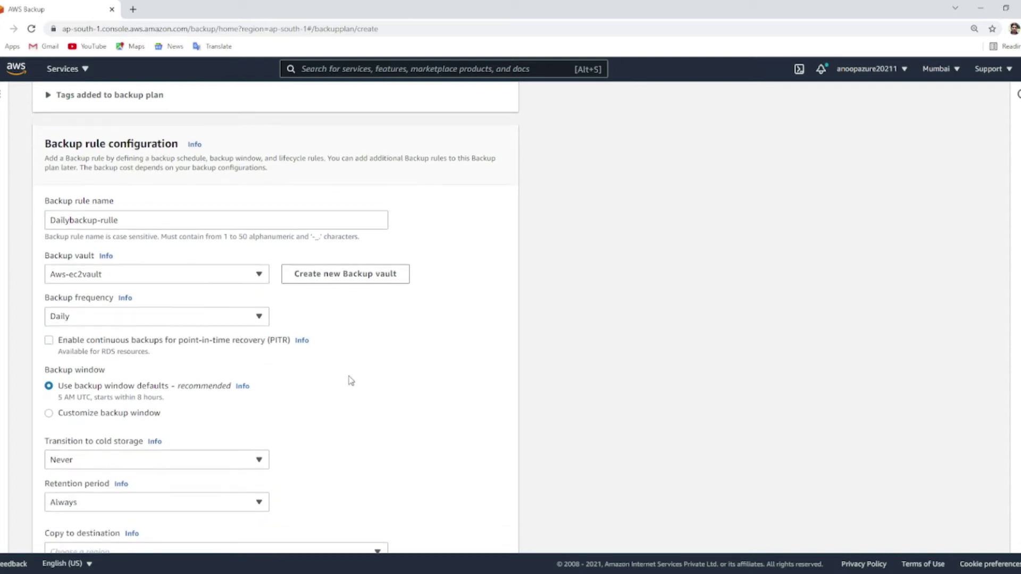
{"action": "scroll", "coordinate": [379, 369], "scroll_direction": "down", "scroll_amount": 2}
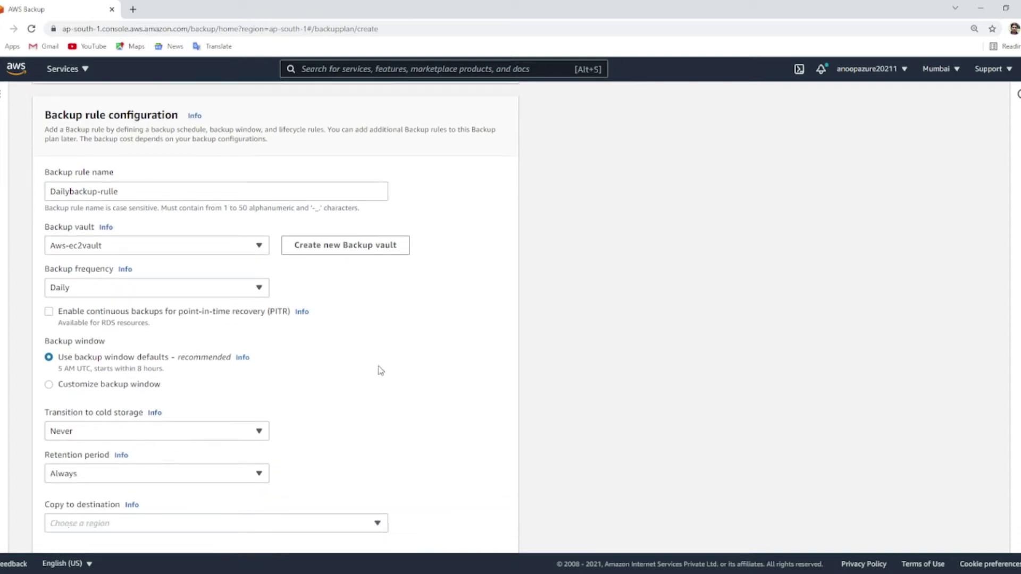
{"action": "left_click", "coordinate": [187, 210]}
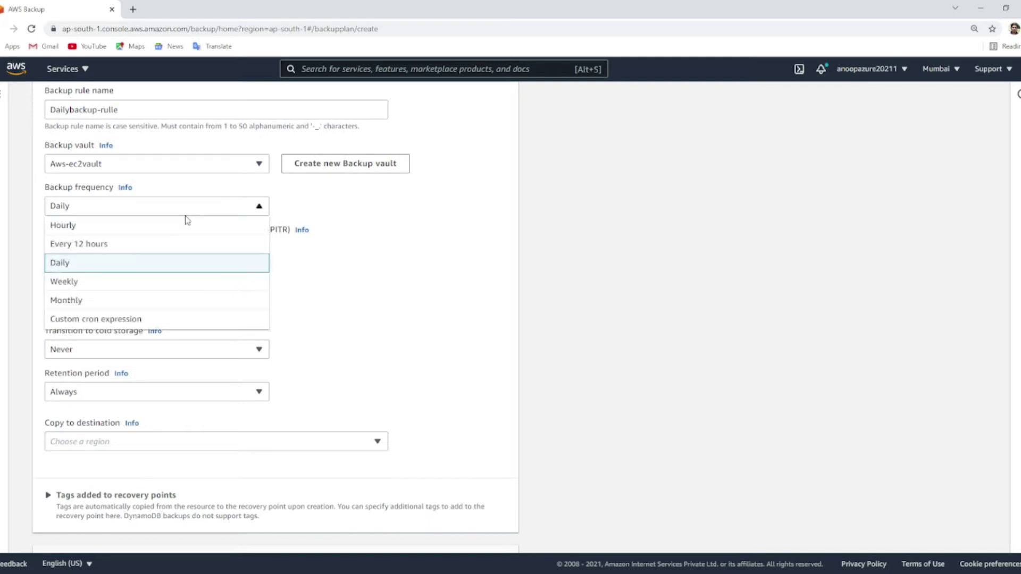
{"action": "left_click", "coordinate": [168, 272]}
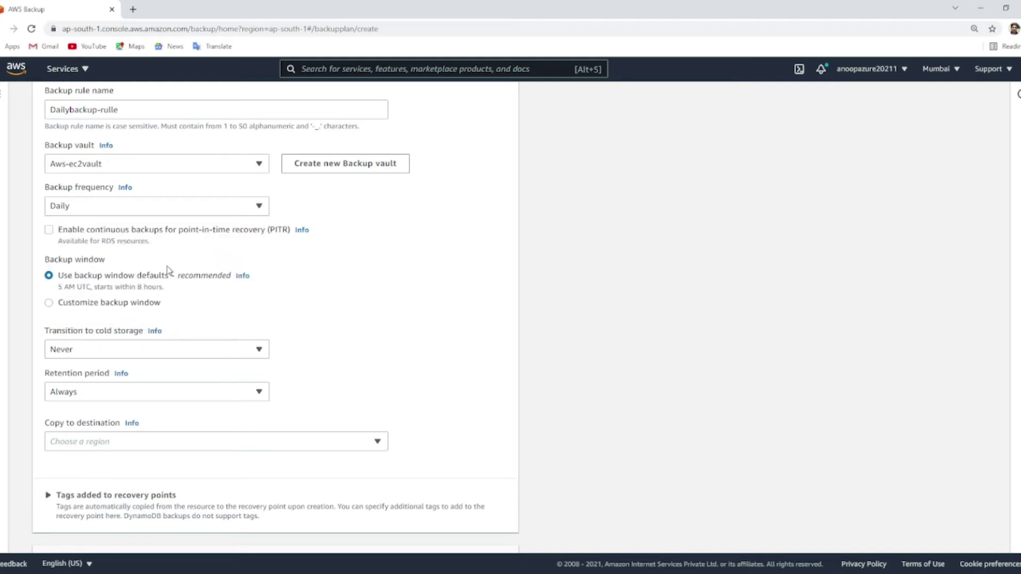
Customize the rule's backup window and set it to start within 1 hour
{"action": "scroll", "coordinate": [401, 306], "scroll_direction": "down", "scroll_amount": 2}
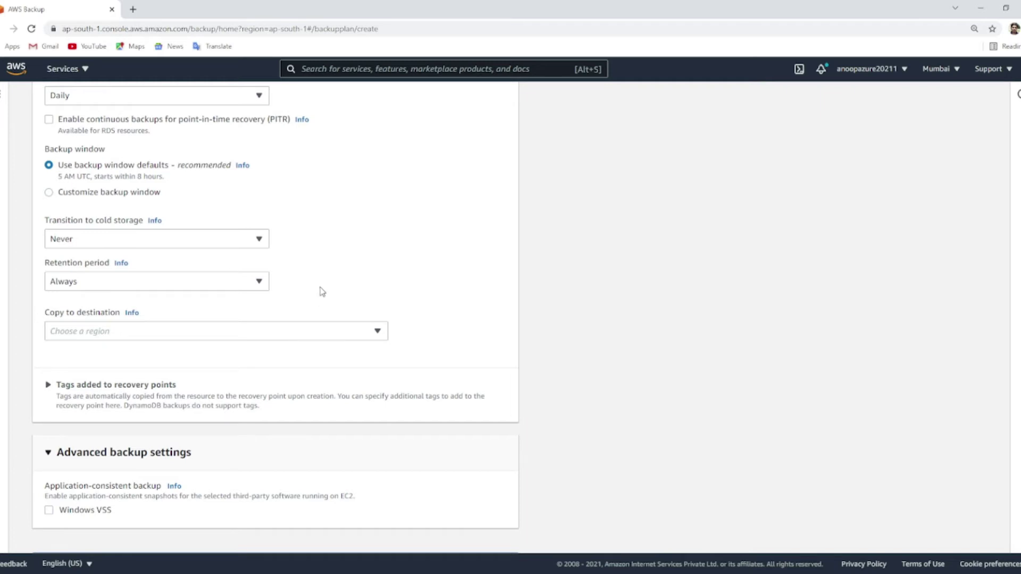
{"action": "scroll", "coordinate": [320, 290], "scroll_direction": "up", "scroll_amount": 2}
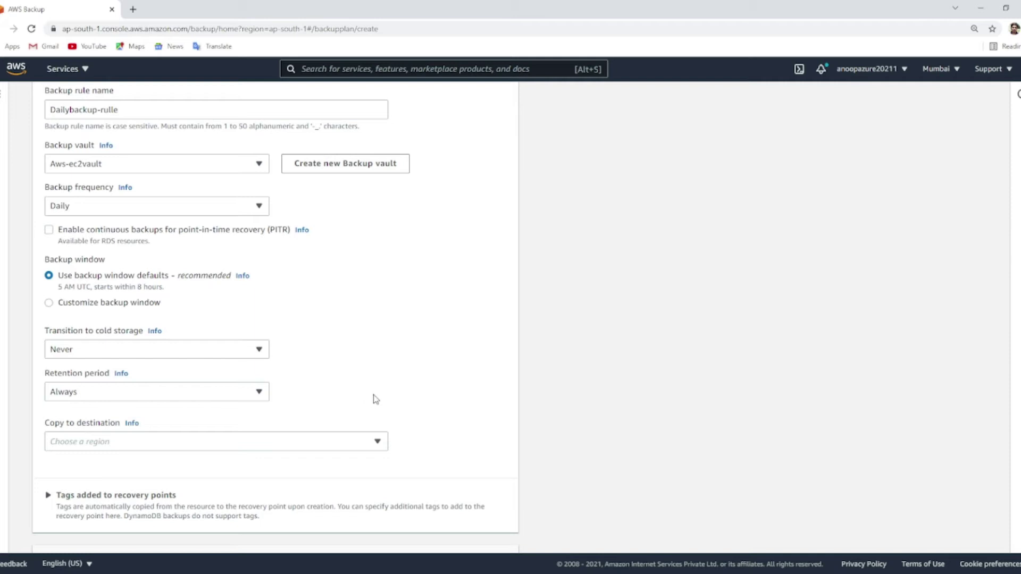
{"action": "left_click", "coordinate": [49, 303]}
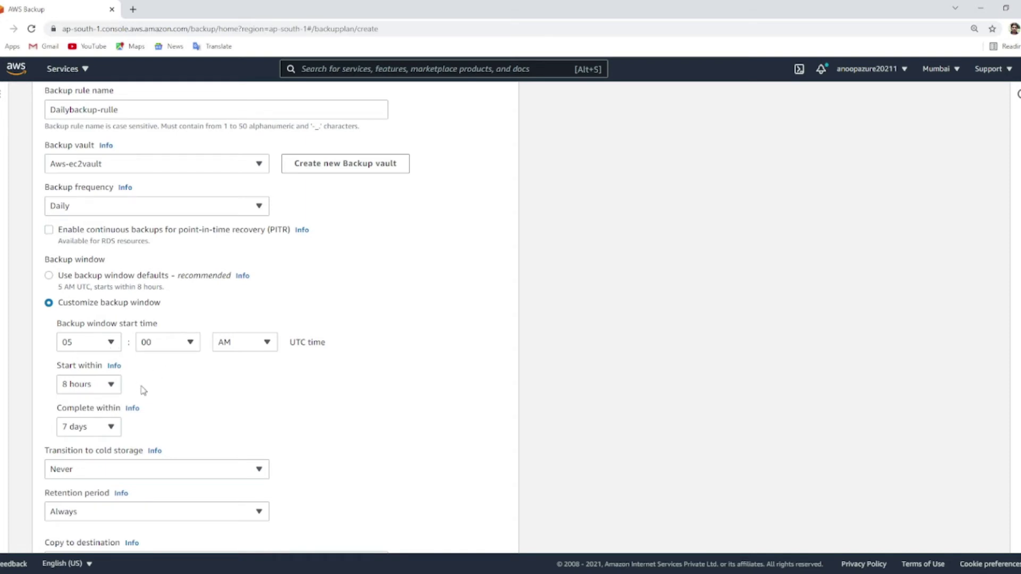
{"action": "scroll", "coordinate": [216, 391], "scroll_direction": "down", "scroll_amount": 1}
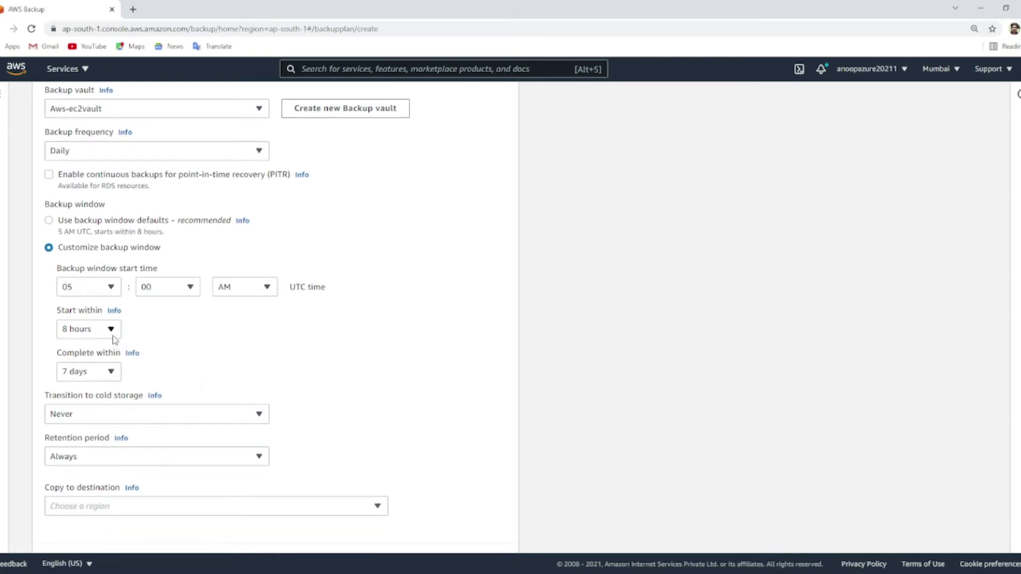
{"action": "left_click", "coordinate": [110, 331]}
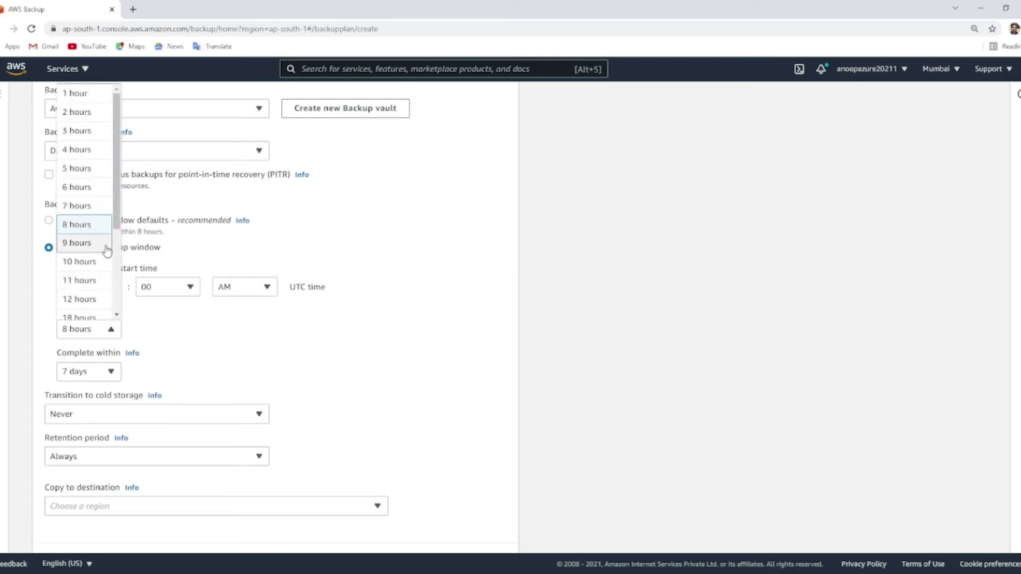
{"action": "left_click", "coordinate": [88, 94]}
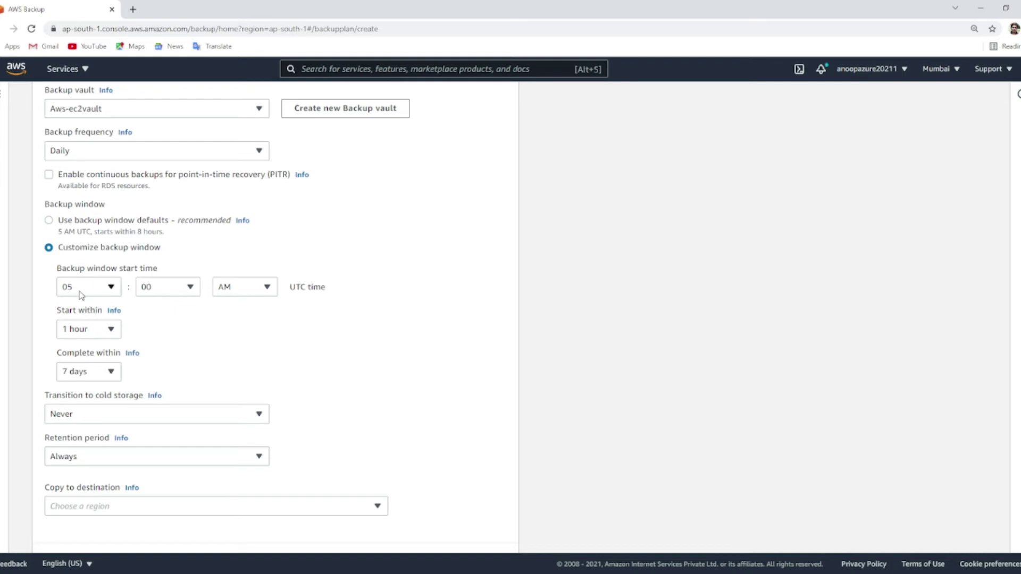
Set the backup window to complete within 3 hours and create the backup plan
{"action": "left_click", "coordinate": [115, 373]}
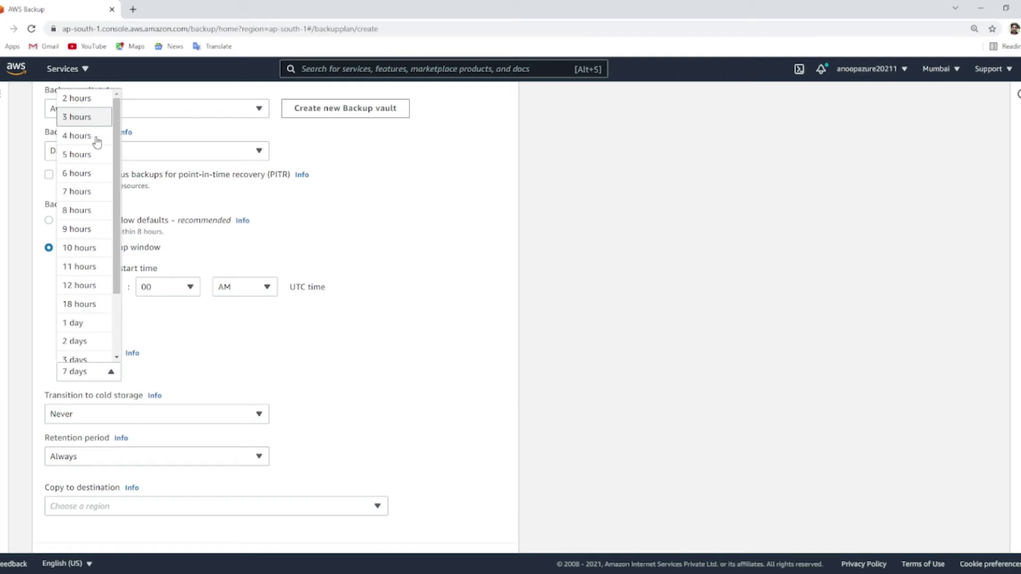
{"action": "scroll", "coordinate": [101, 187], "scroll_direction": "down", "scroll_amount": 1}
{"action": "scroll", "coordinate": [102, 187], "scroll_direction": "down", "scroll_amount": 3}
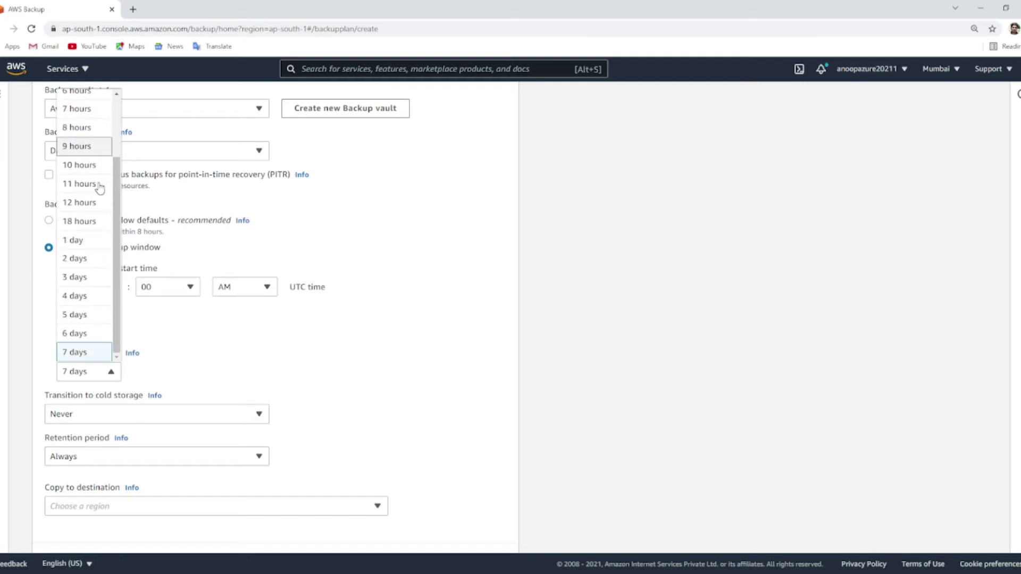
{"action": "scroll", "coordinate": [99, 181], "scroll_direction": "up", "scroll_amount": 4}
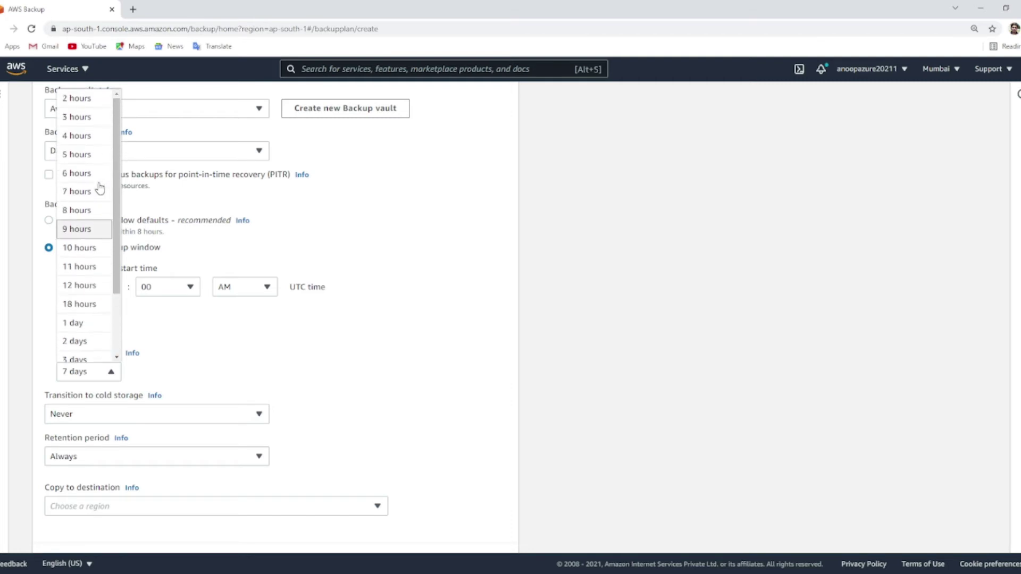
{"action": "left_click", "coordinate": [86, 118]}
{"action": "scroll", "coordinate": [387, 379], "scroll_direction": "down", "scroll_amount": 6}
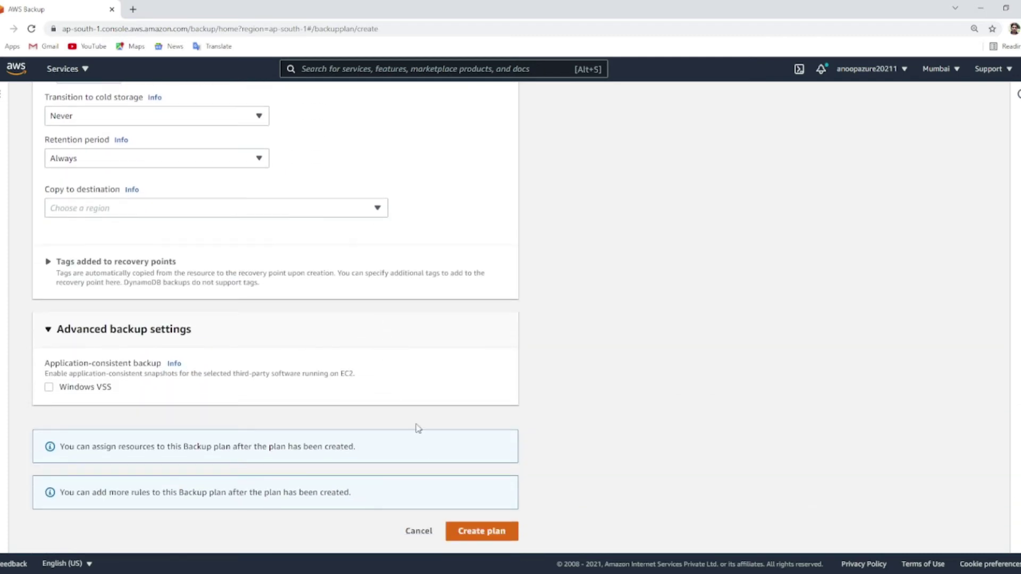
{"action": "left_click", "coordinate": [484, 538]}
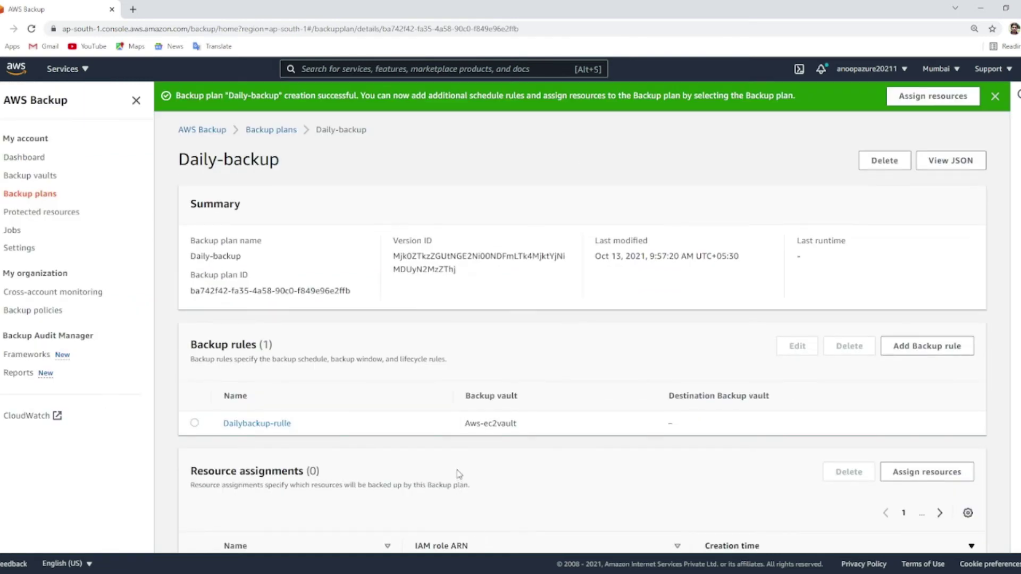
Start a resource assignment for the Daily-backup plan and name it Ec2-backup
{"action": "scroll", "coordinate": [479, 446], "scroll_direction": "down", "scroll_amount": 5}
{"action": "scroll", "coordinate": [479, 447], "scroll_direction": "down", "scroll_amount": 2}
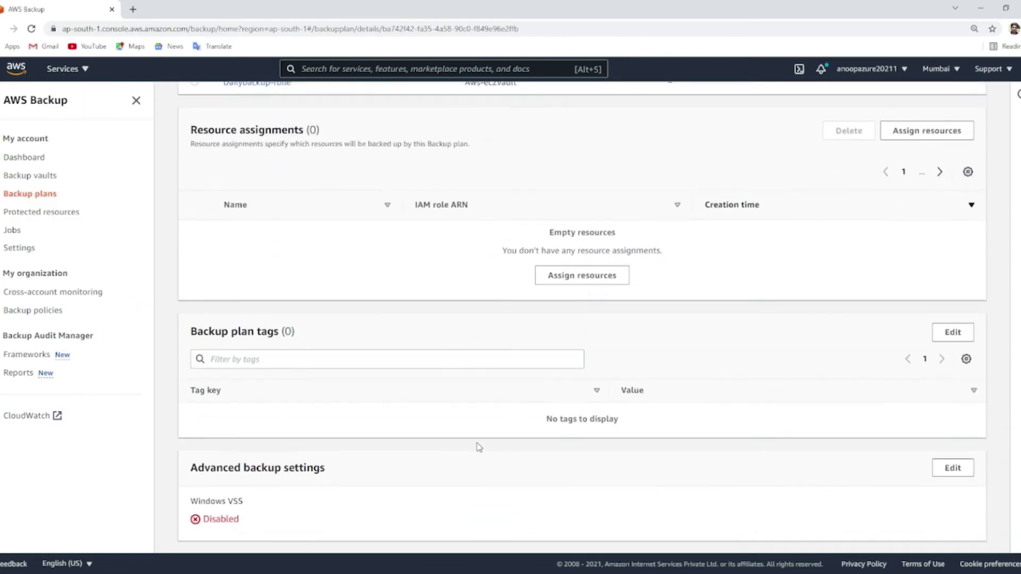
{"action": "scroll", "coordinate": [479, 447], "scroll_direction": "up", "scroll_amount": 4}
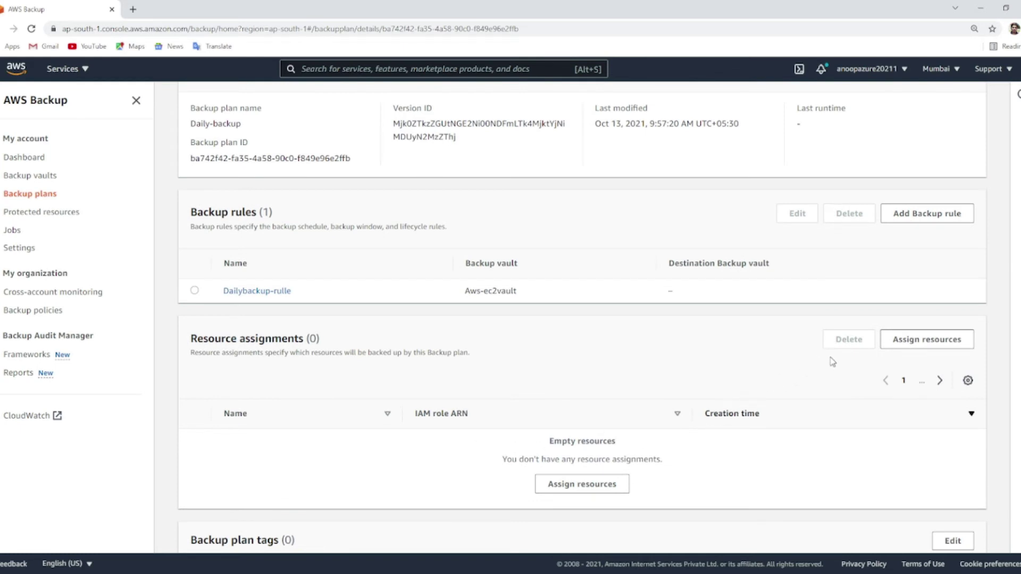
{"action": "left_click", "coordinate": [932, 351]}
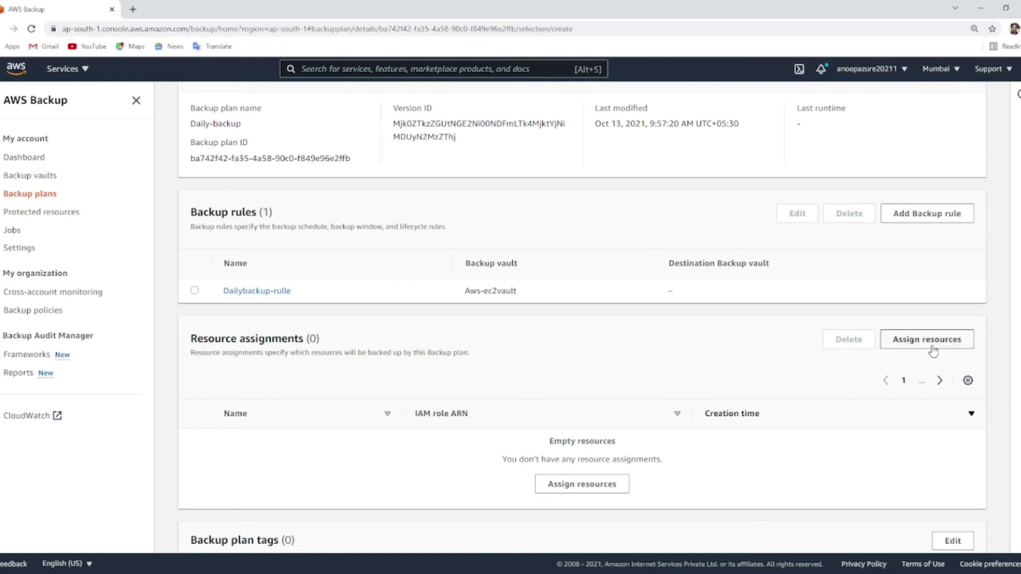
{"action": "left_click", "coordinate": [150, 228]}
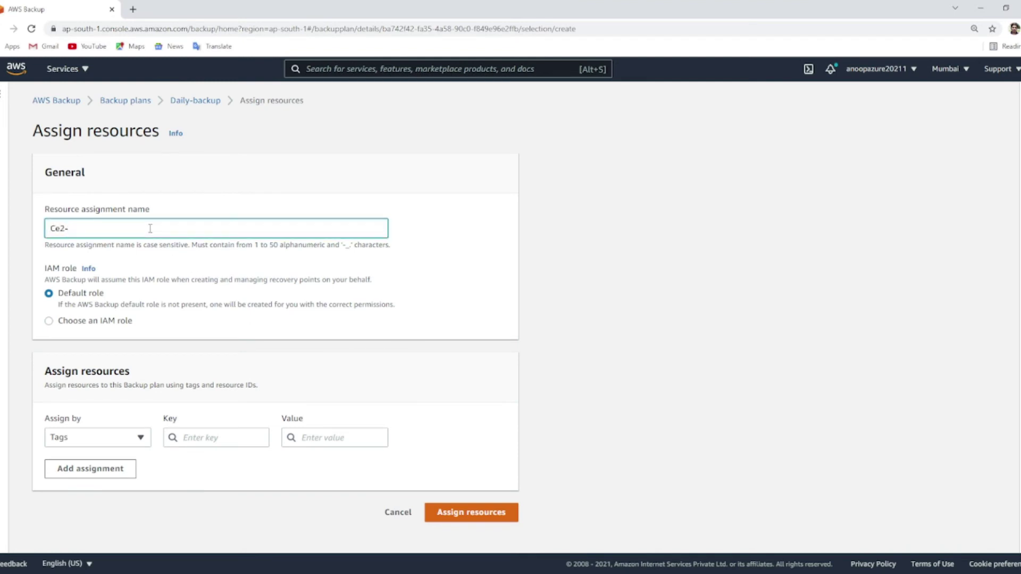
{"action": "key", "text": "BackSpace"}
{"action": "key", "text": "BackSpace"}
{"action": "key", "text": "BackSpace"}
{"action": "type", "text": "Ec2-backup"}
Set the assignment to select resources by Resource ID with EC2 as the resource type
{"action": "left_click", "coordinate": [139, 443]}
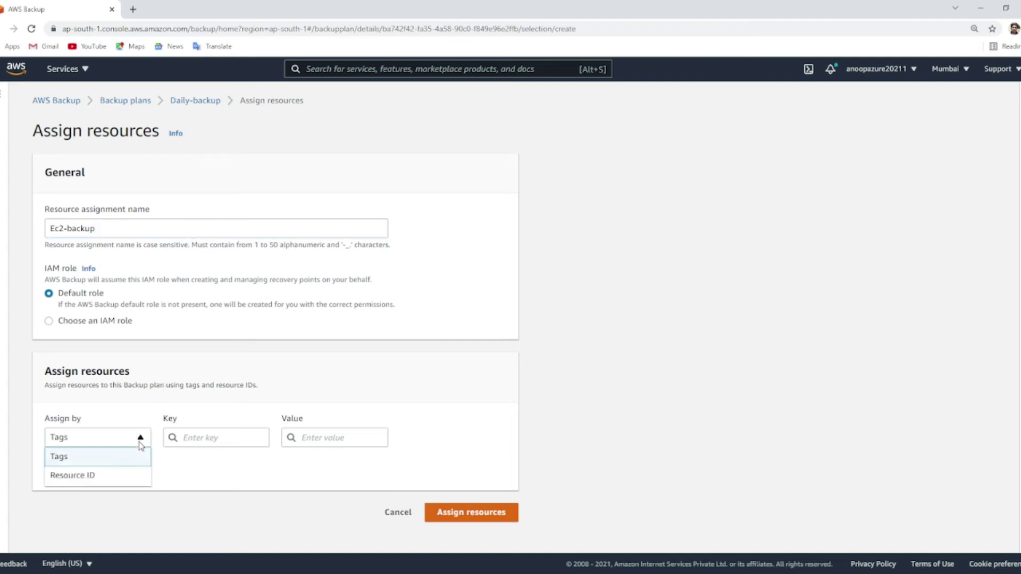
{"action": "left_click", "coordinate": [120, 478]}
{"action": "left_click", "coordinate": [201, 444]}
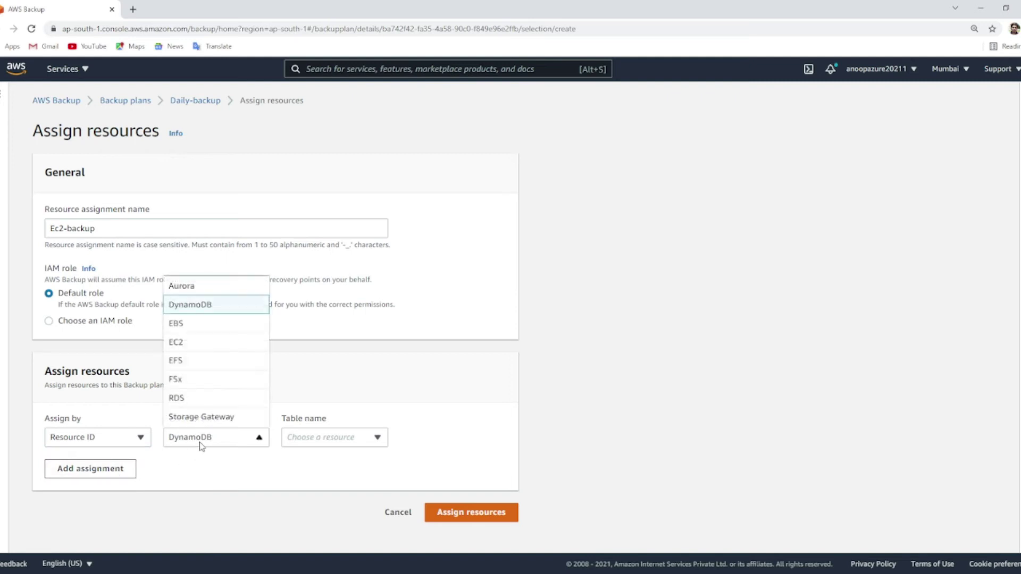
{"action": "left_click", "coordinate": [206, 349]}
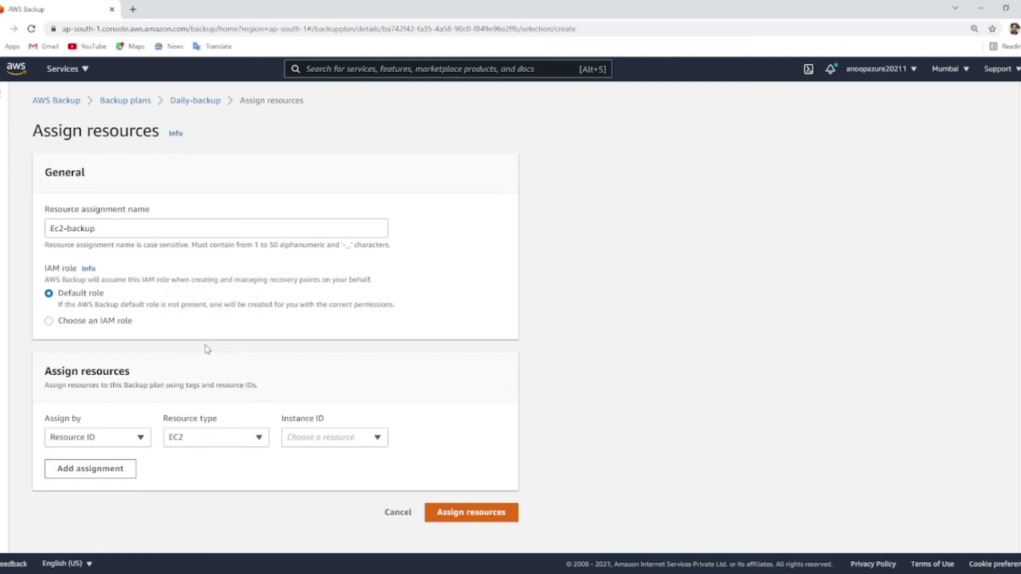
Choose the Docker instance as the resource to back up and create the resource assignment
{"action": "left_click", "coordinate": [299, 438]}
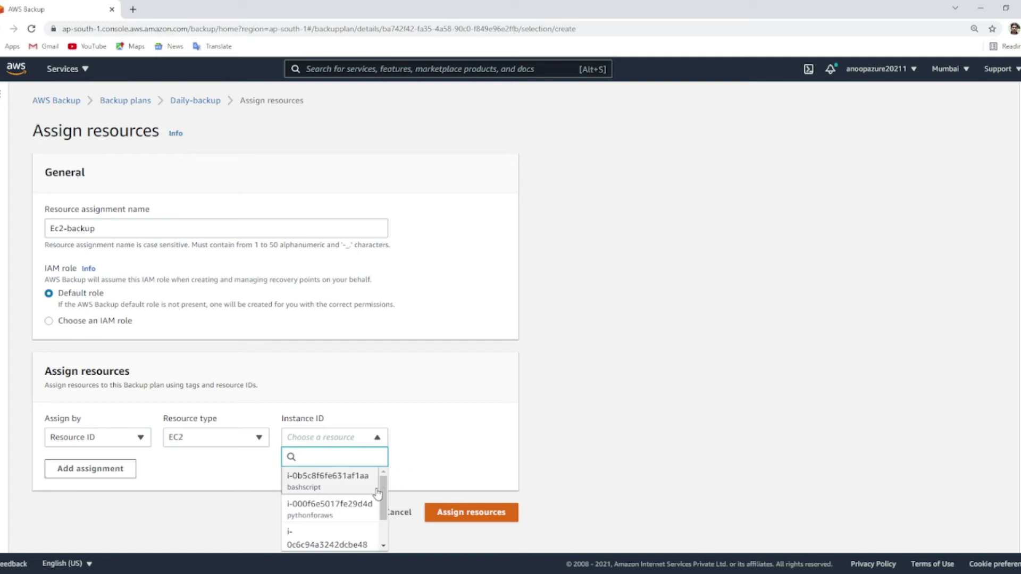
{"action": "left_click_drag", "start_coordinate": [384, 494], "coordinate": [383, 520]}
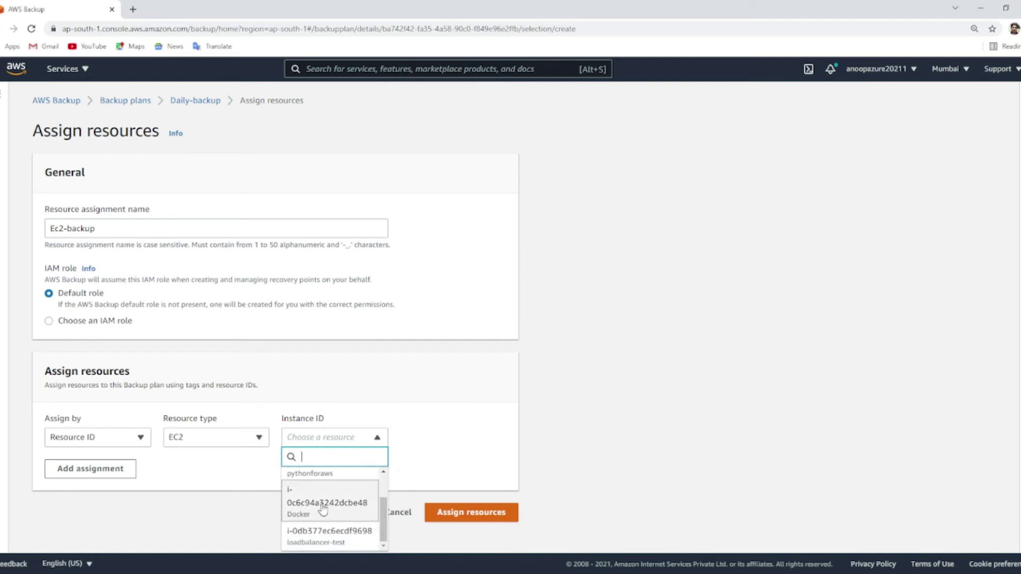
{"action": "left_click", "coordinate": [321, 509]}
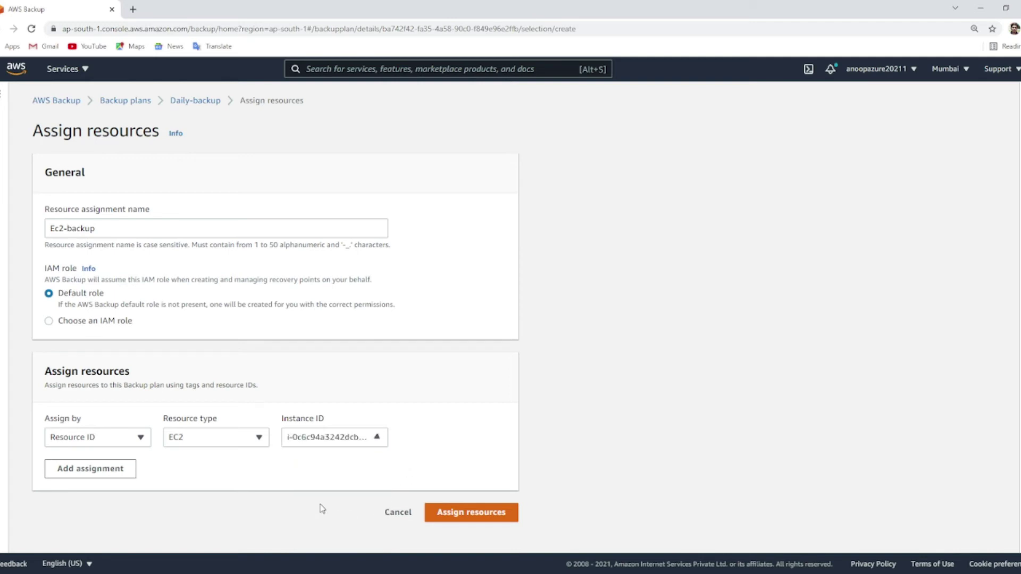
{"action": "left_click", "coordinate": [468, 516]}
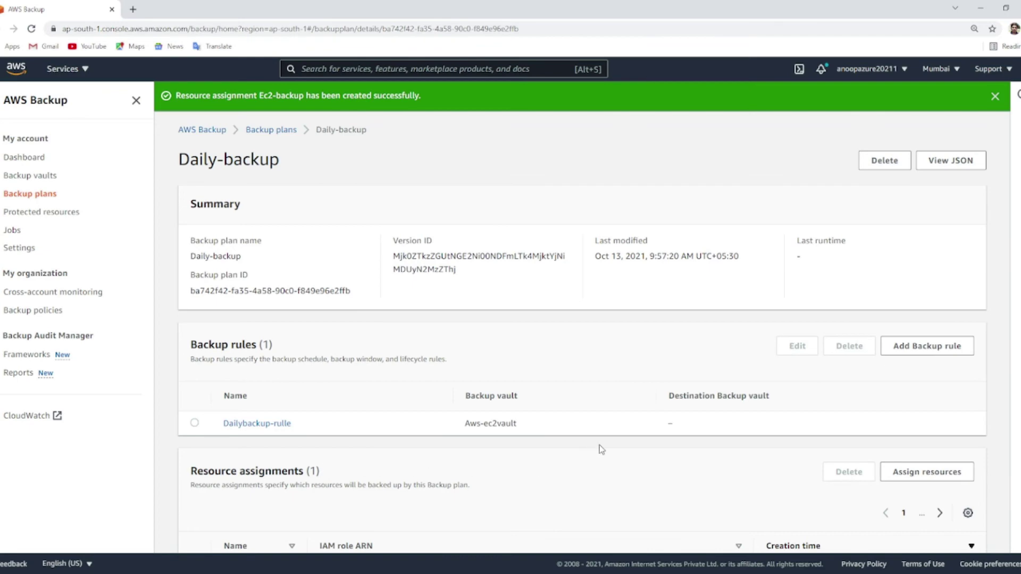
{"action": "scroll", "coordinate": [598, 445], "scroll_direction": "down", "scroll_amount": 5}
{"action": "scroll", "coordinate": [599, 449], "scroll_direction": "up", "scroll_amount": 5}
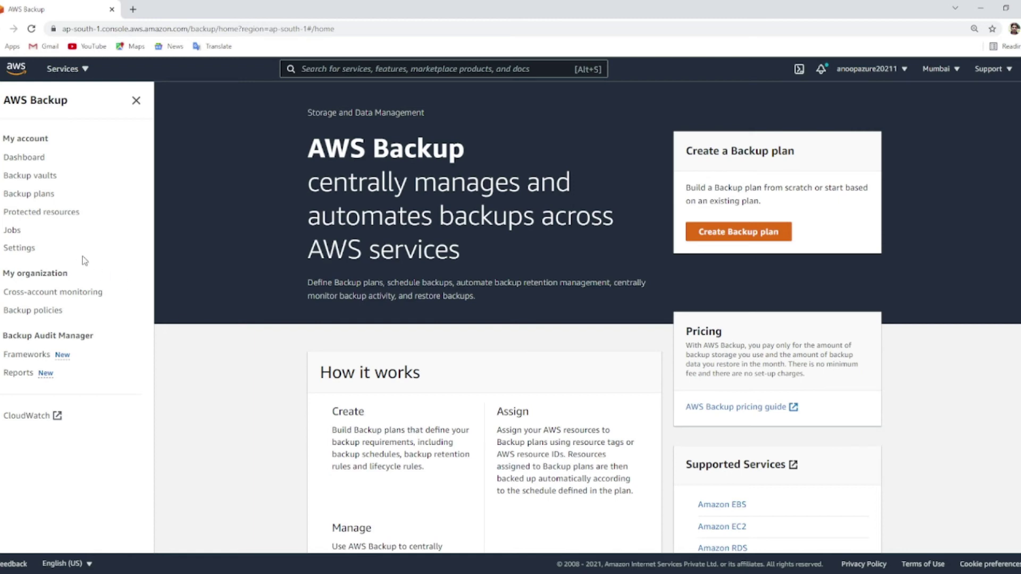
Open the protected EC2 instance's backups and start restoring the recovery point created Oct 12, 2021, 11:33:55 PM
{"action": "left_click", "coordinate": [38, 215]}
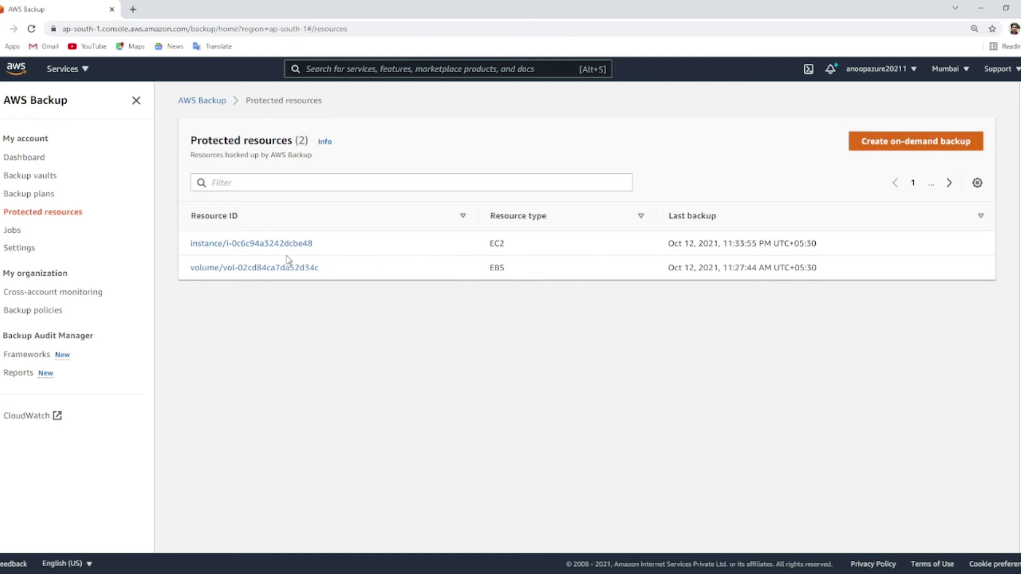
{"action": "left_click", "coordinate": [236, 244]}
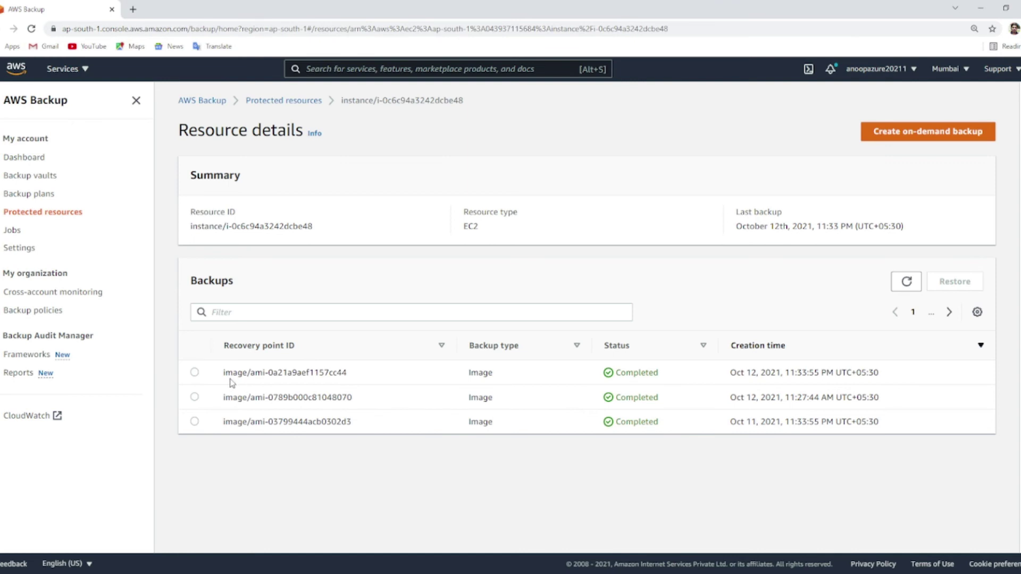
{"action": "left_click", "coordinate": [194, 373]}
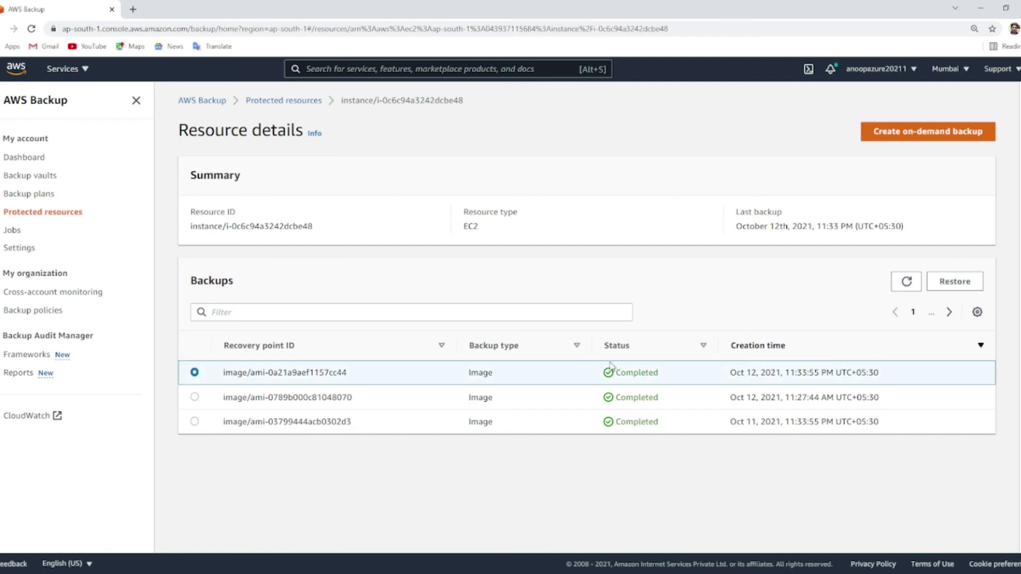
{"action": "left_click", "coordinate": [955, 283]}
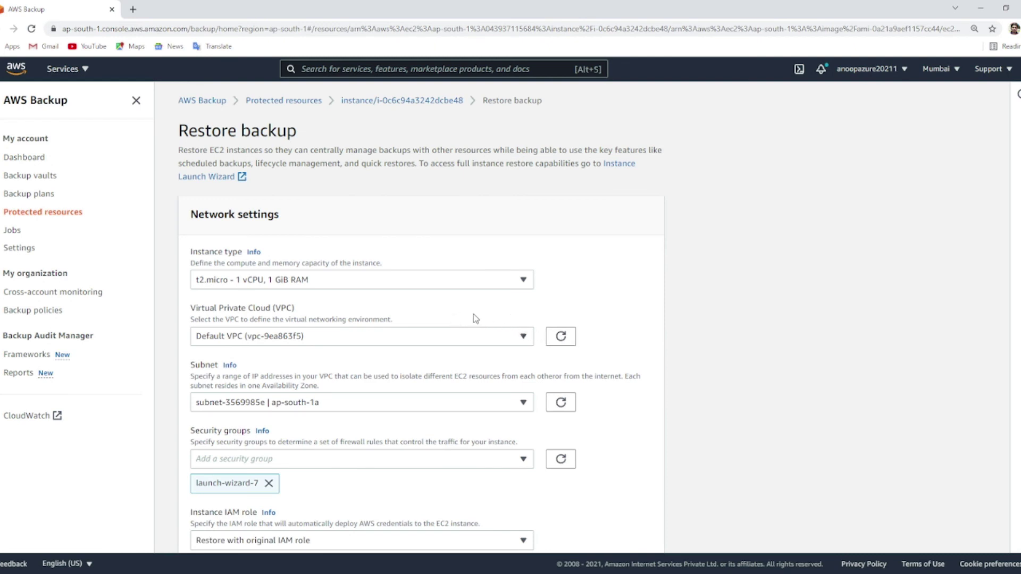
Review the instance type options and run the restore with the prefilled network settings and default restore role
{"action": "left_click", "coordinate": [519, 281]}
{"action": "left_click", "coordinate": [519, 280]}
{"action": "scroll", "coordinate": [616, 318], "scroll_direction": "down", "scroll_amount": 1}
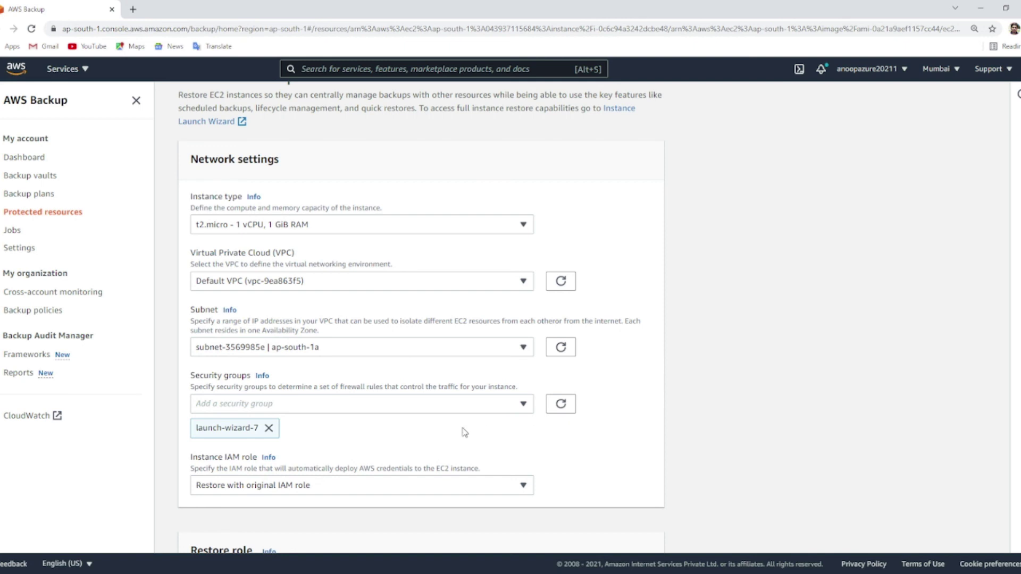
{"action": "scroll", "coordinate": [636, 424], "scroll_direction": "down", "scroll_amount": 4}
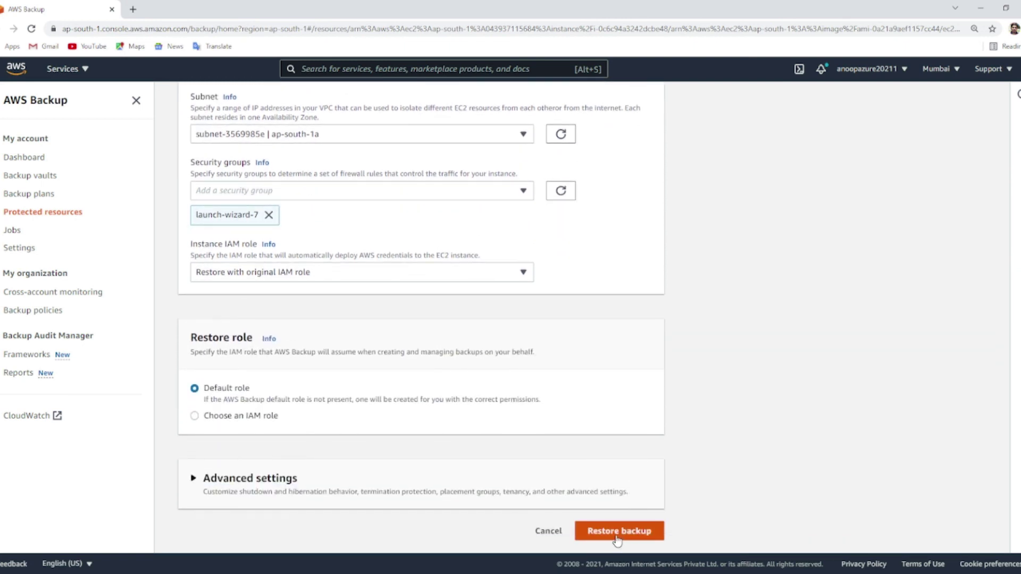
{"action": "left_click", "coordinate": [618, 532]}
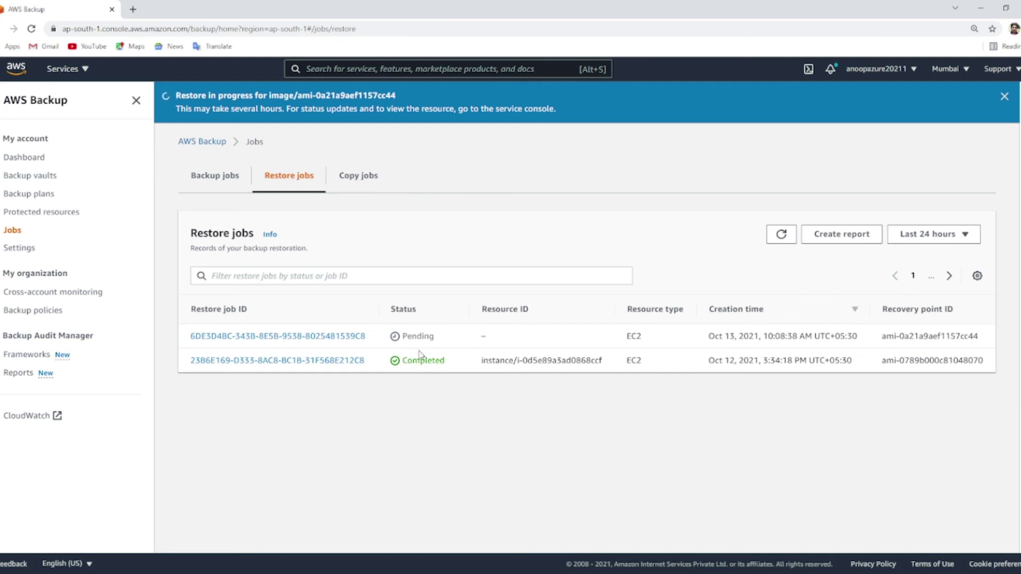
Refresh the restore jobs and open the EC2 instances list to check for the restored instance
{"action": "left_click", "coordinate": [780, 238]}
{"action": "left_click", "coordinate": [77, 68]}
{"action": "left_click", "coordinate": [51, 201]}
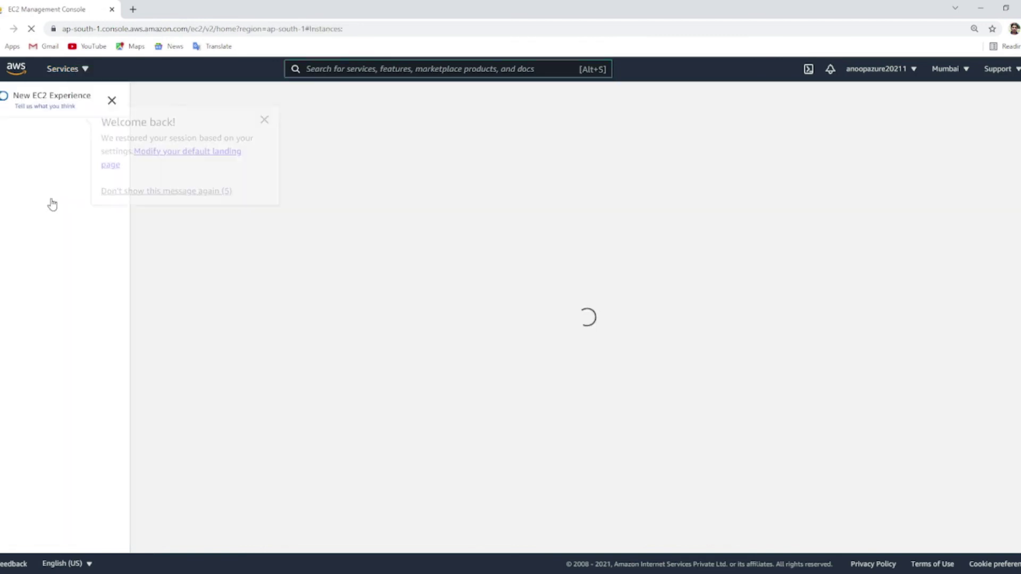
{"action": "left_click", "coordinate": [265, 120]}
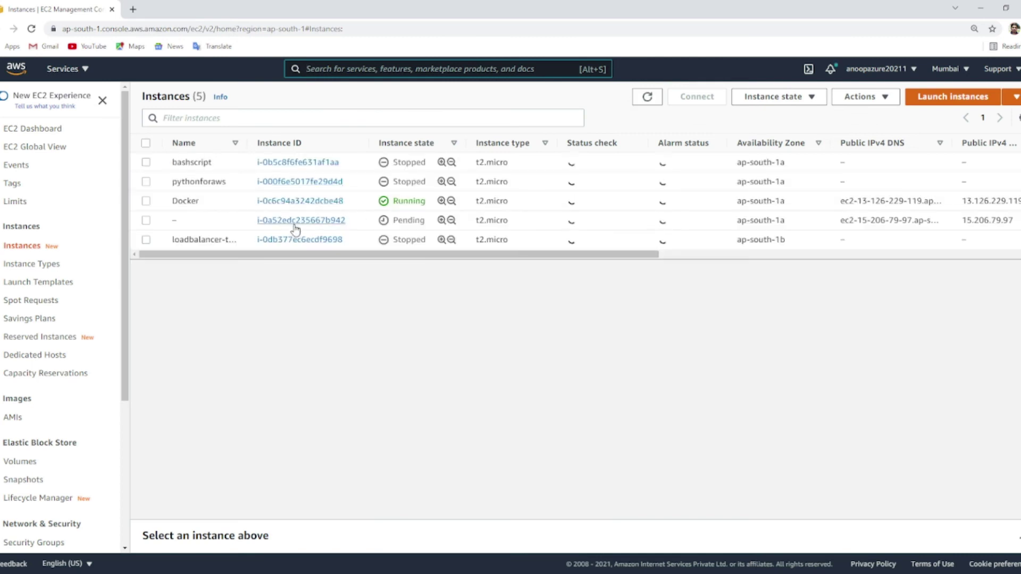